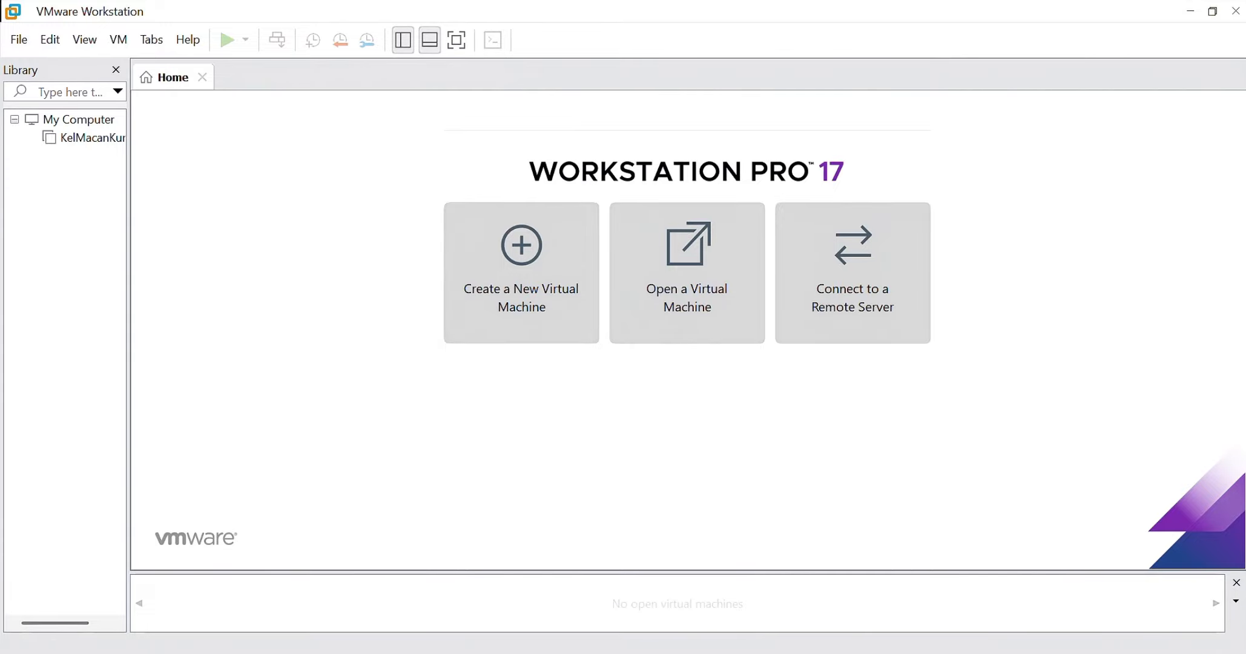
Step: Switch to Chrome and search Google for "iso kali linux"
left_click(754, 652)
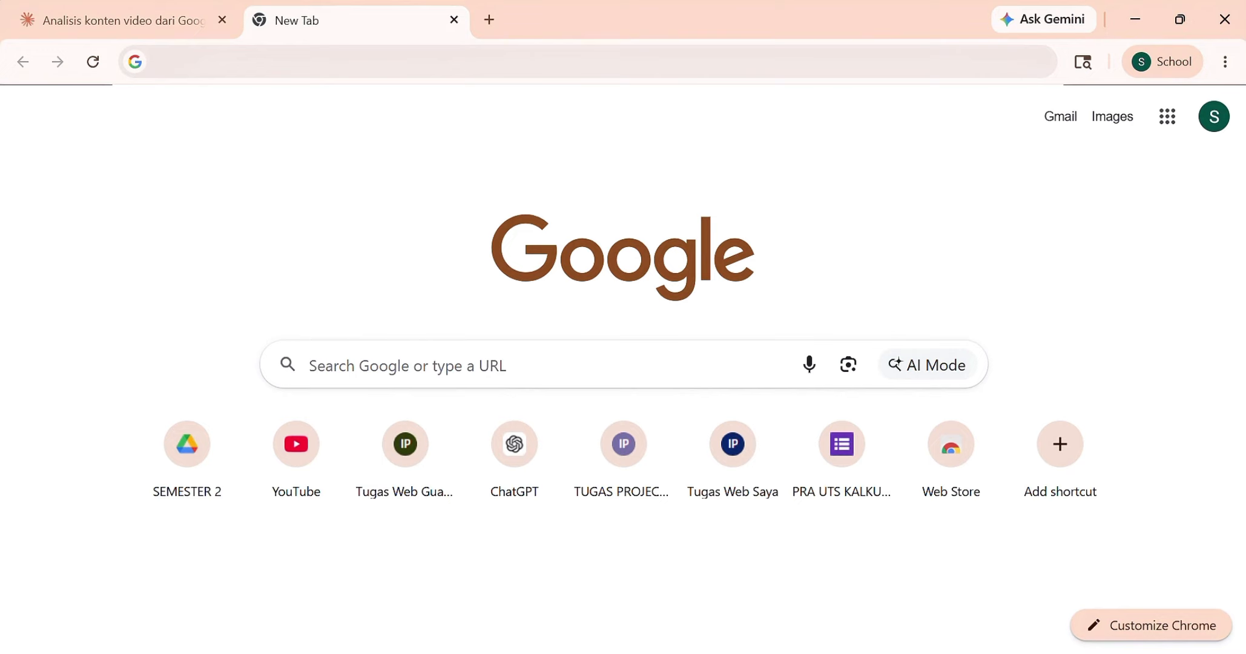
left_click(299, 62)
type("i")
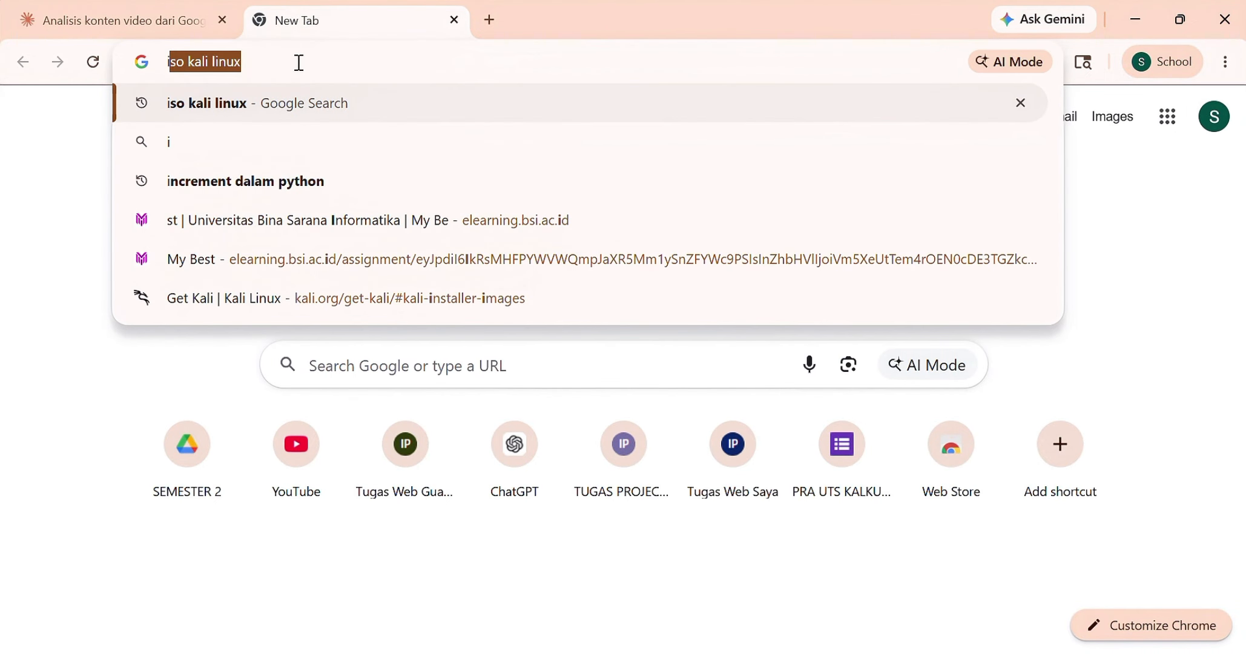
type("so kali ")
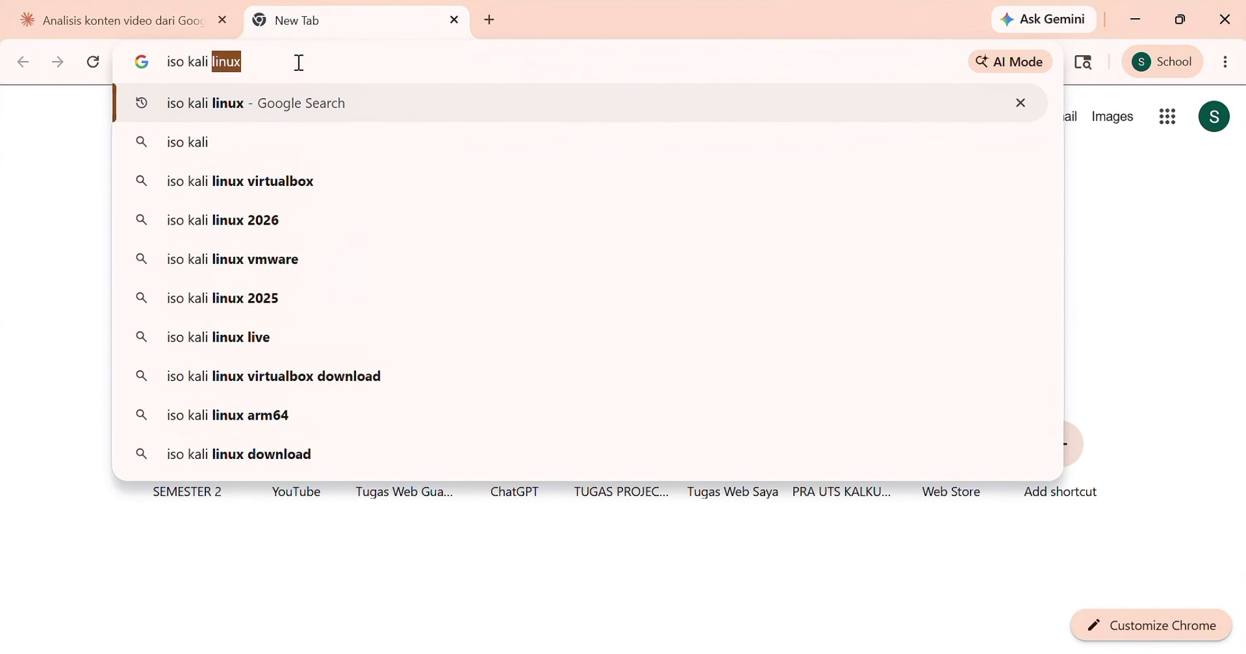
type("linux")
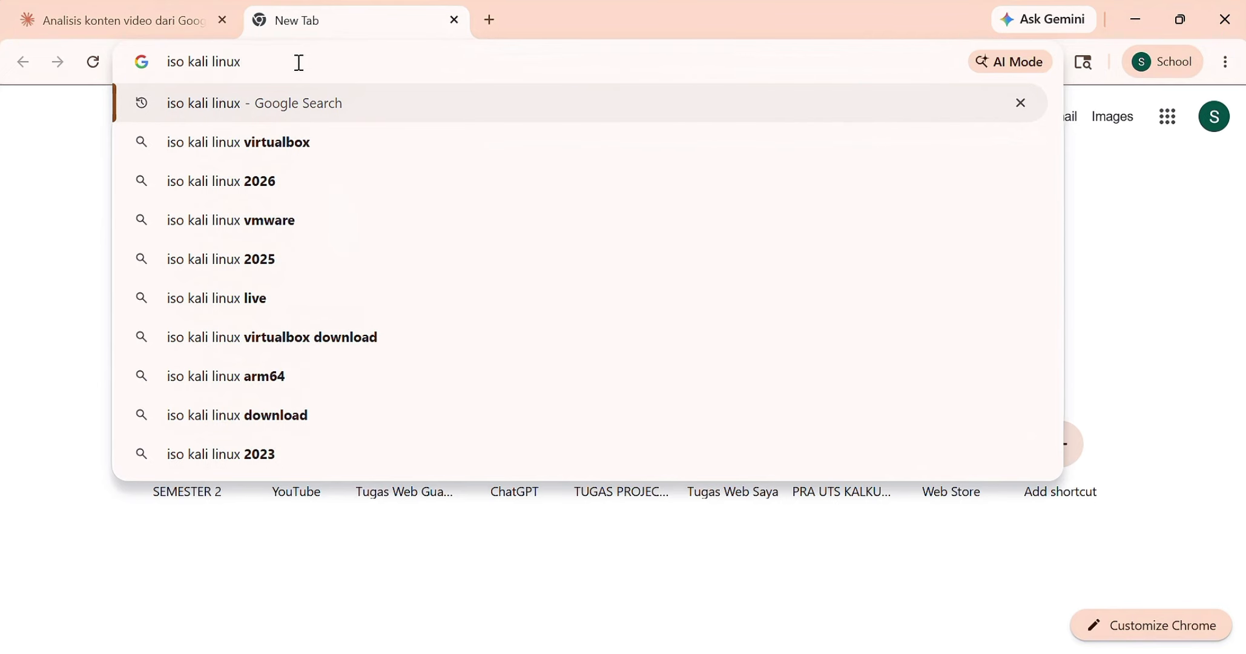
key("Return")
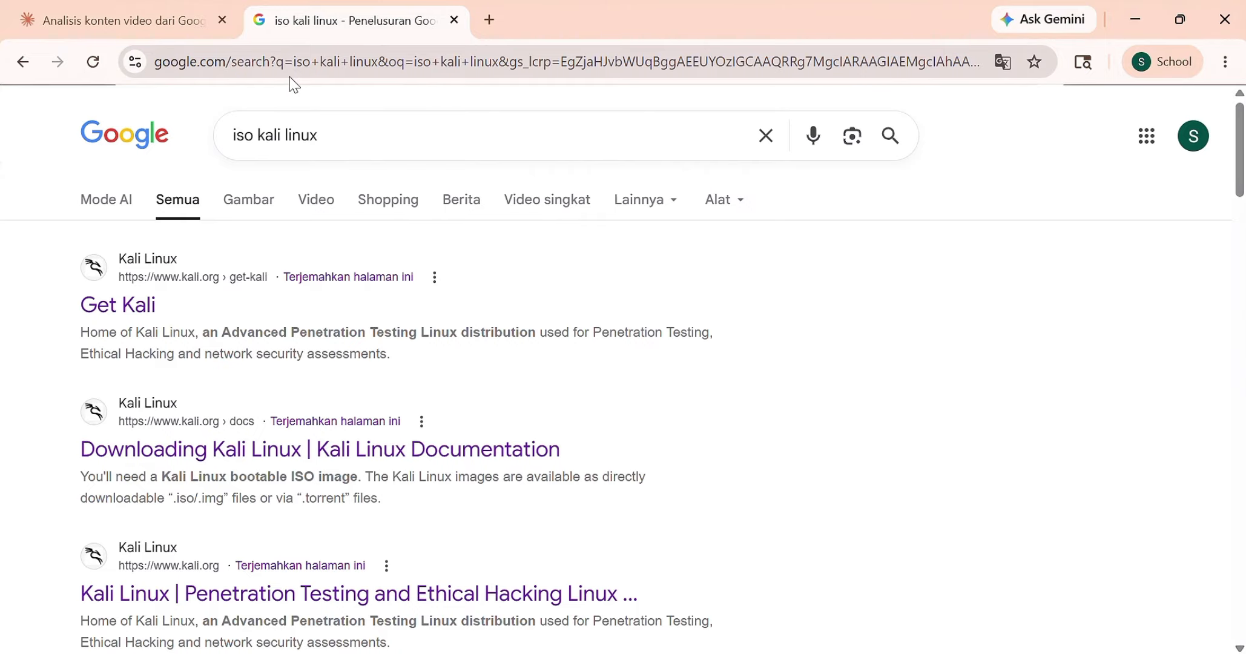
Step: Open the Get Kali page on kali.org and view its Installer Images section
left_click(134, 310)
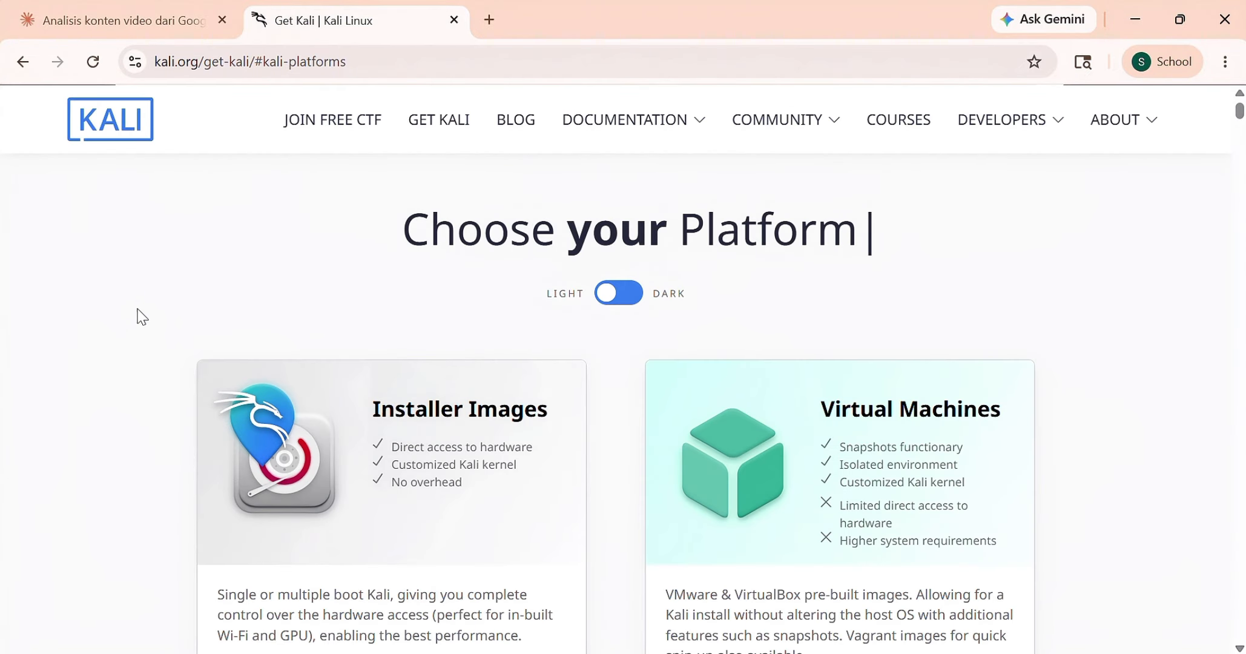
scroll(320, 479, "down", 5)
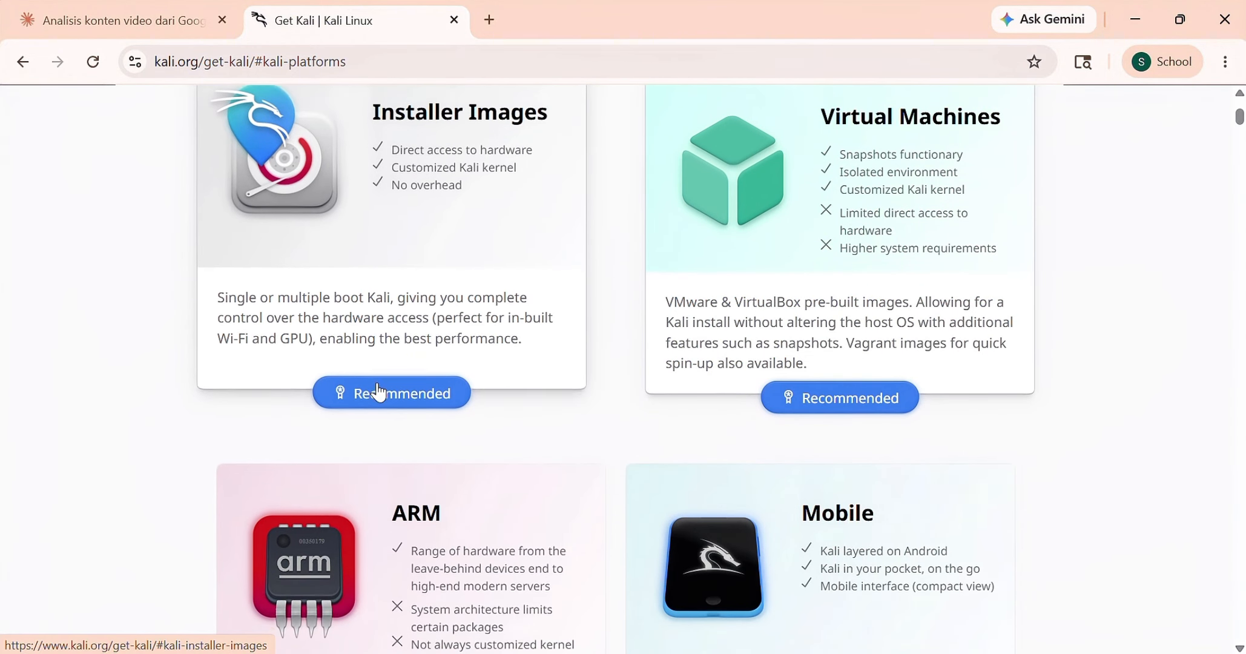
scroll(386, 475, "up", 2)
left_click(386, 500)
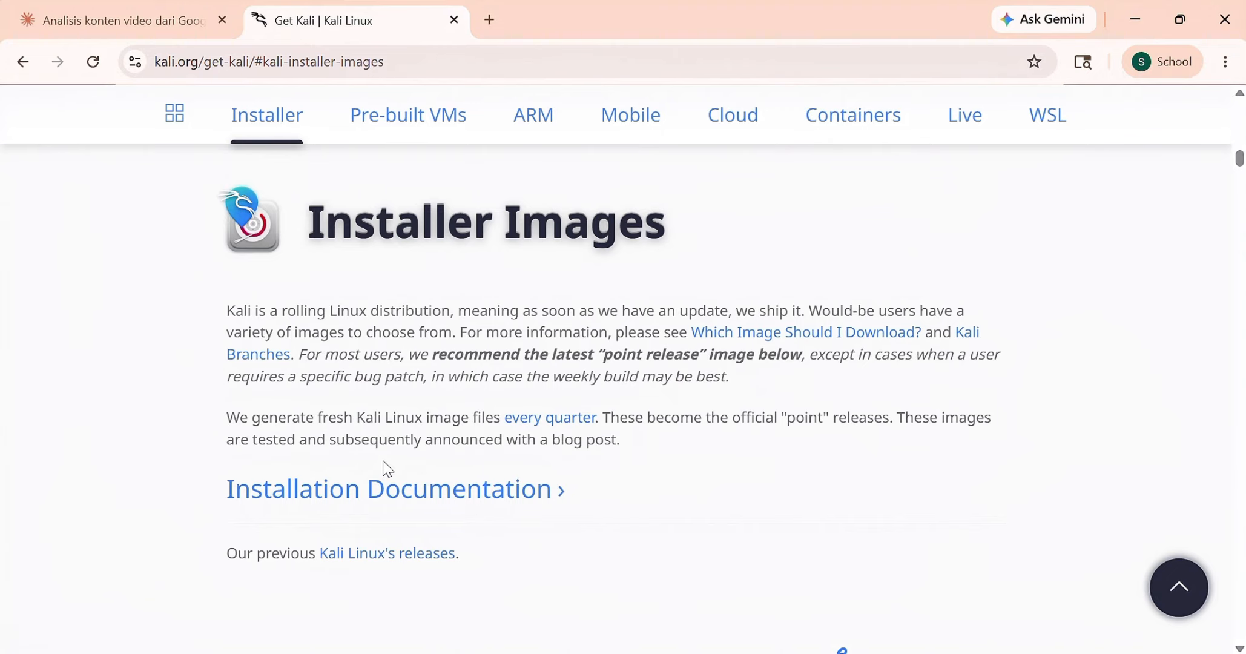
scroll(389, 503, "down", 8)
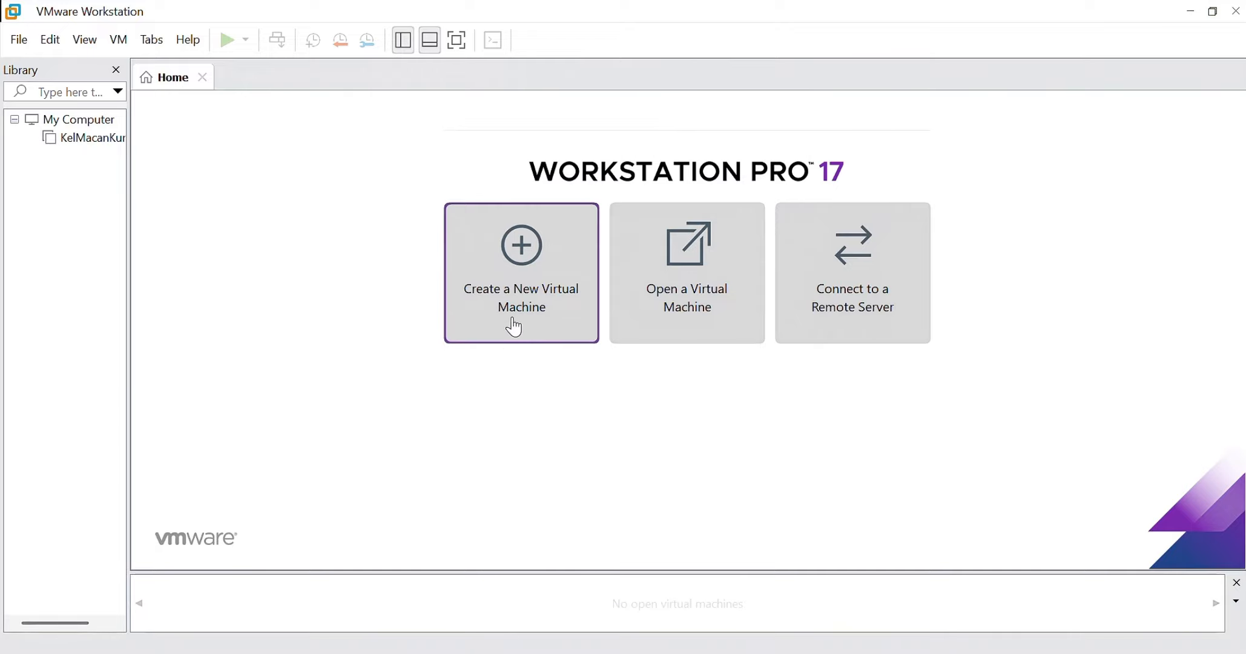
Step: Switch to VMware Workstation and start a new Typical virtual machine using the kali-linux-2026.1-installer-amd64 image from Downloads as installer
left_click(530, 305)
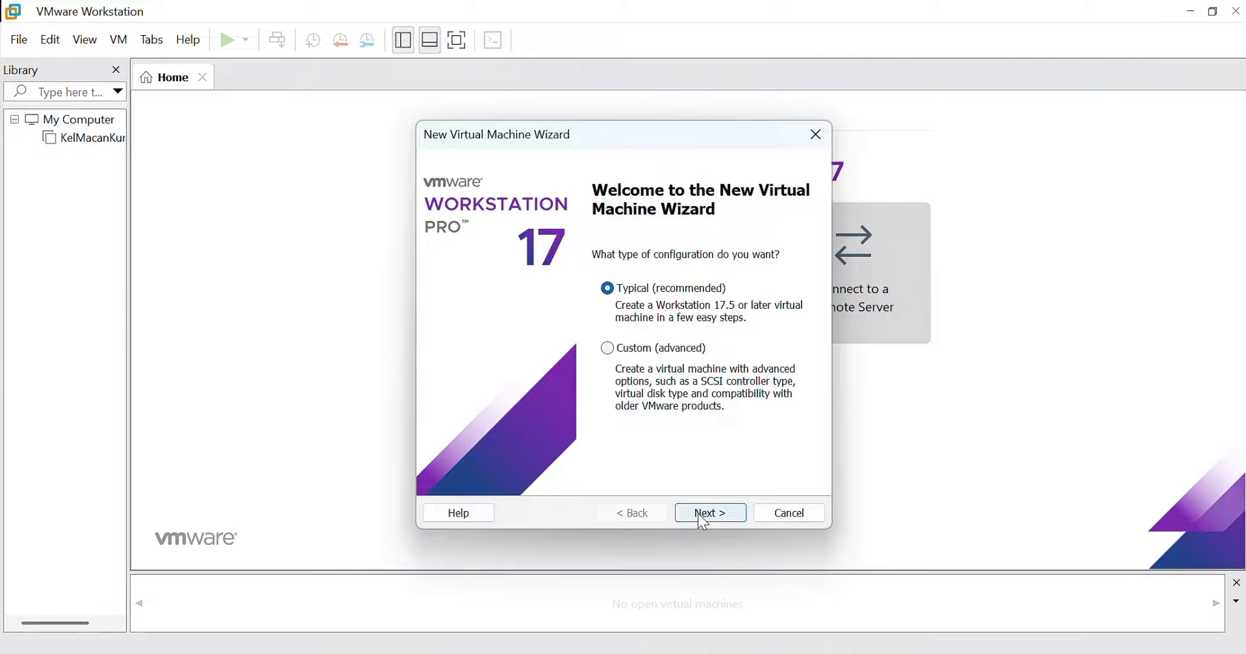
left_click(704, 515)
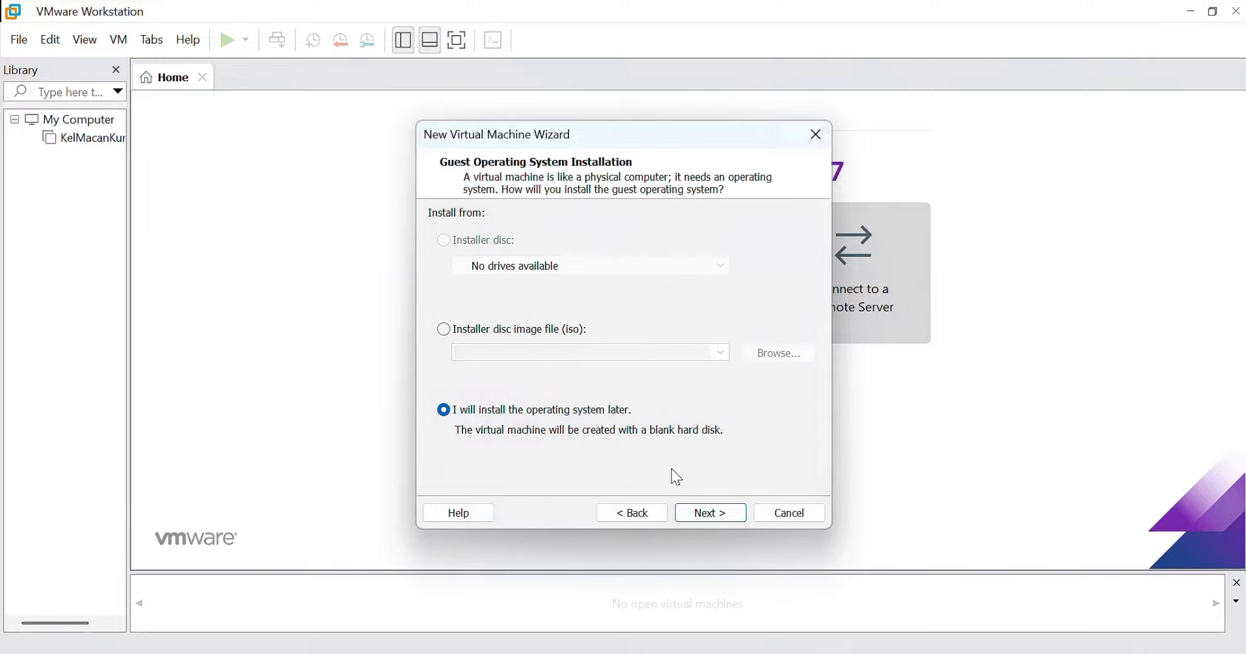
left_click(443, 331)
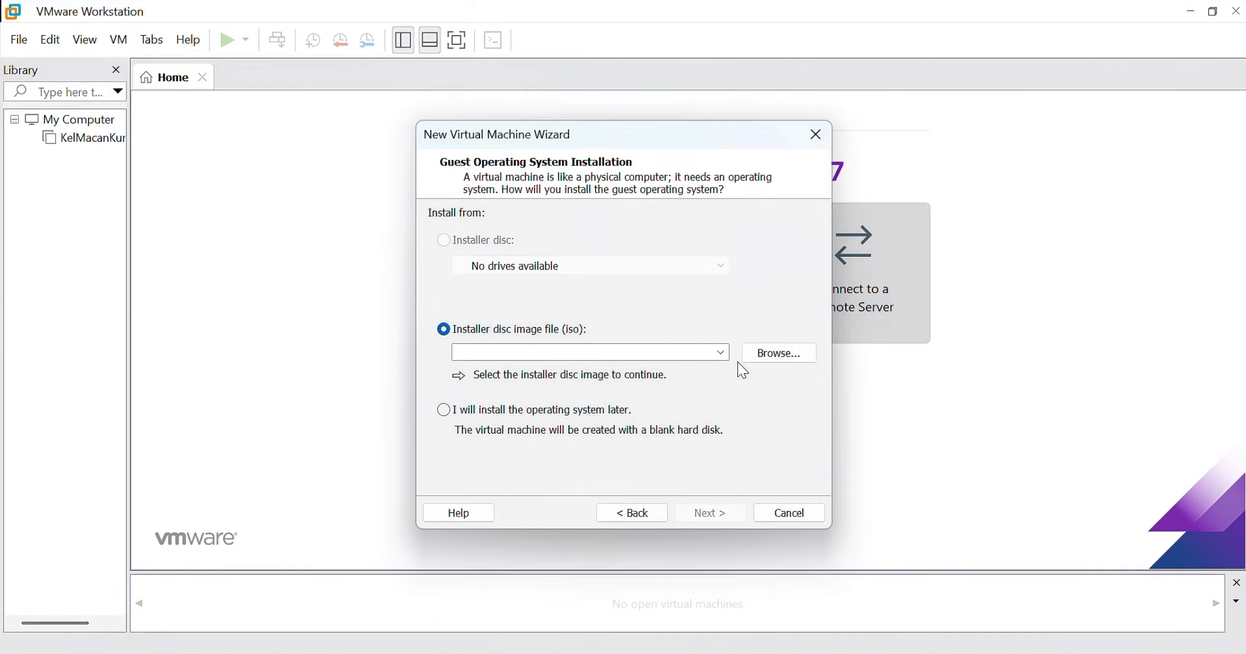
left_click(777, 353)
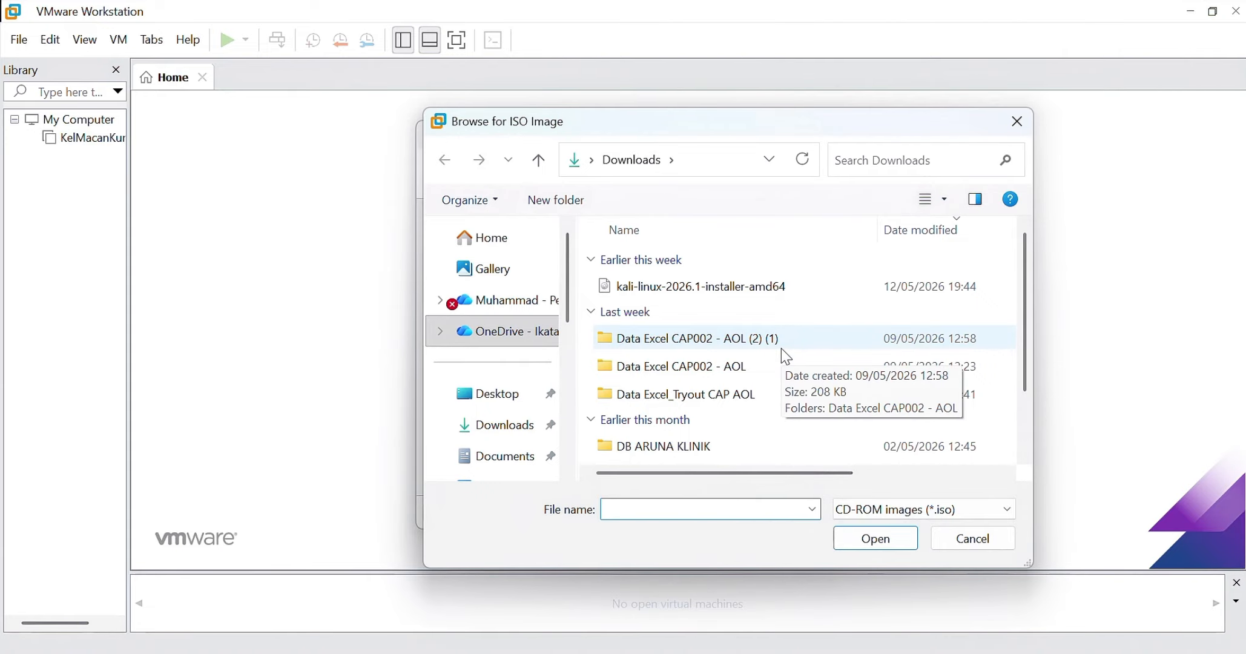
left_click(659, 284)
left_click(883, 540)
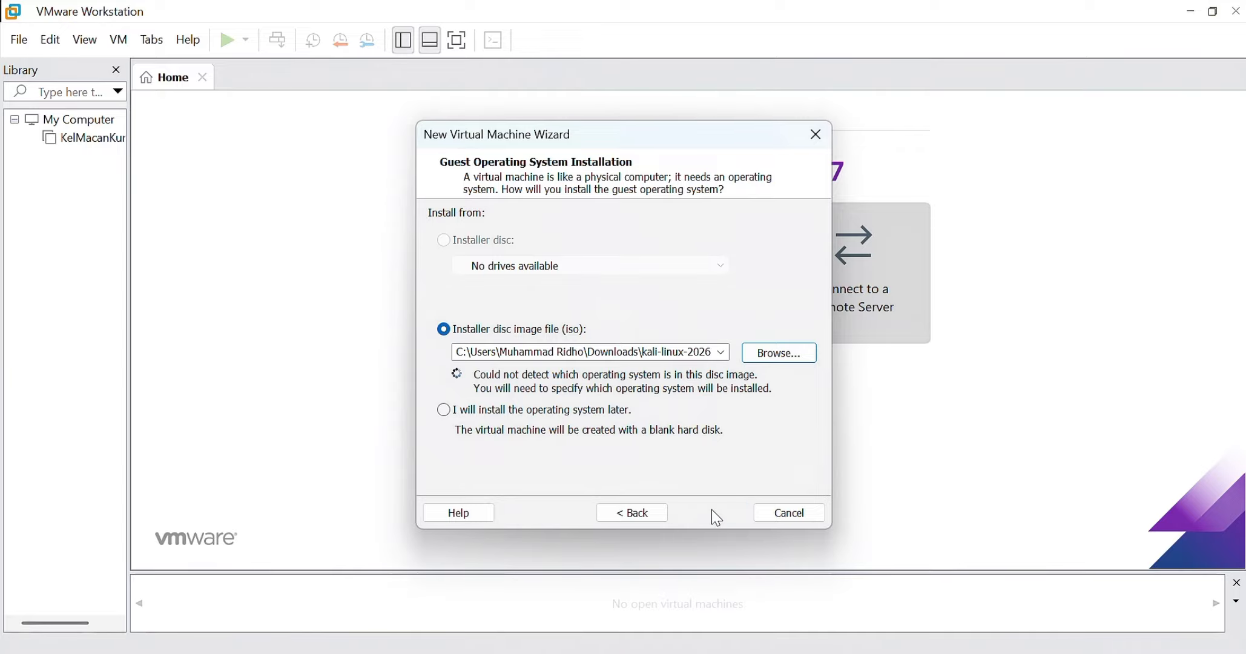
left_click(717, 519)
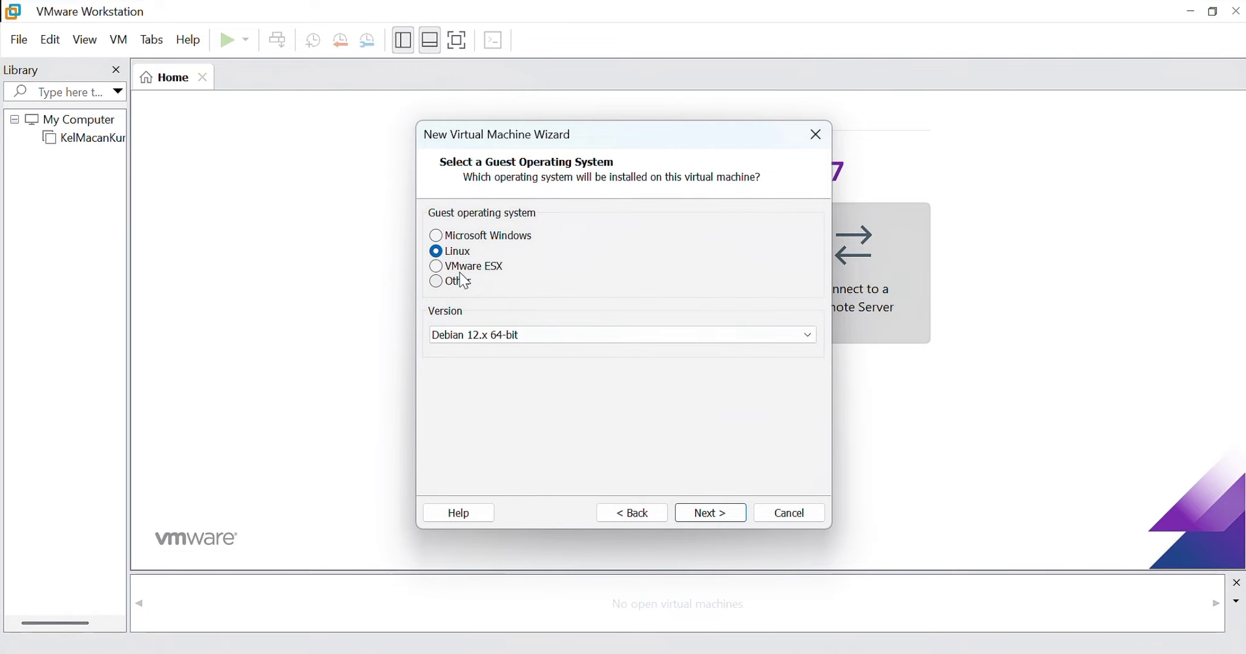
Step: Choose Linux as the guest operating system with version Debian 12.x 64-bit and proceed
left_click(587, 342)
scroll(577, 316, "up", 3)
left_click(502, 148)
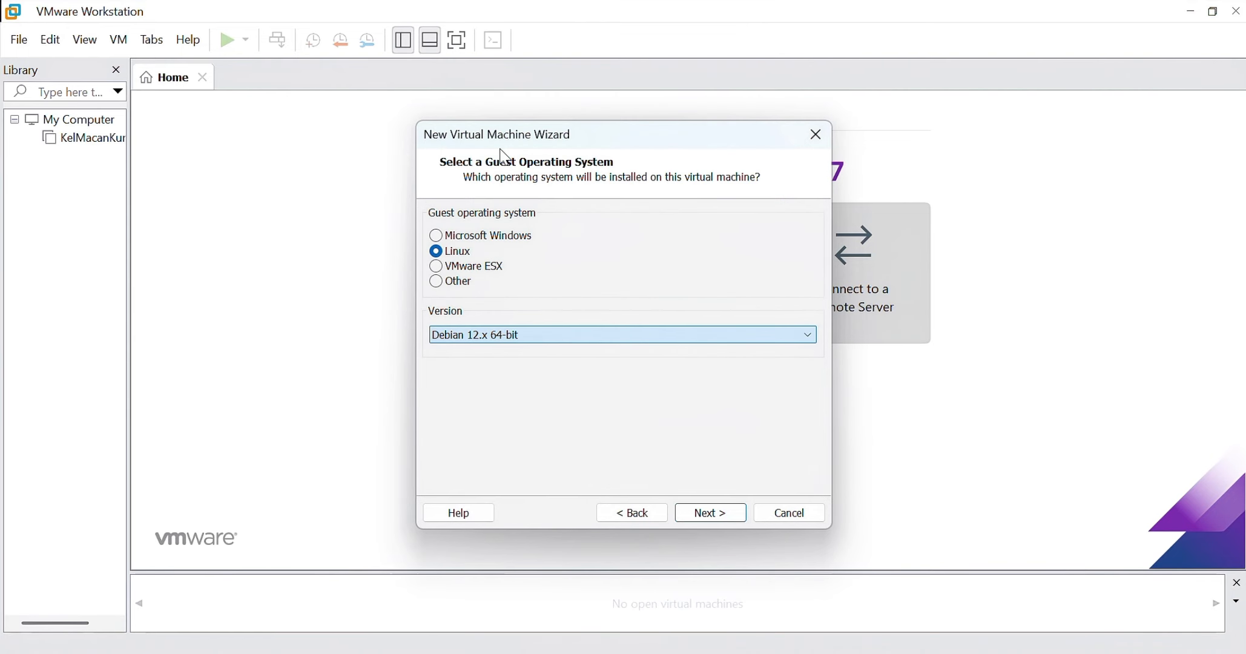
left_click(708, 515)
Step: Replace the default virtual machine name with ProjectSO and try to proceed
left_click(529, 237)
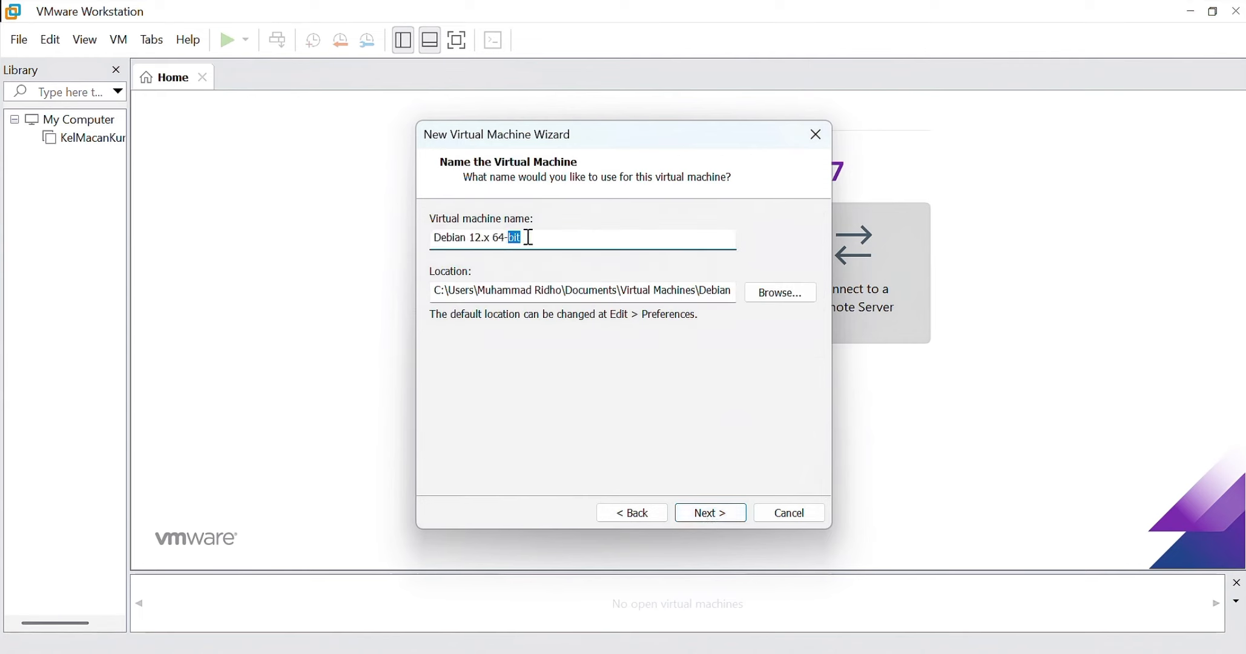
key("ctrl+shift+Left")
key("BackSpace")
key("BackSpace")
key("BackSpace")
key("BackSpace")
key("BackSpace")
key("BackSpace")
key("BackSpace")
key("BackSpace")
key("BackSpace")
key("BackSpace")
key("BackSpace")
key("BackSpace")
key("BackSpace")
key("BackSpace")
key("BackSpace")
key("BackSpace")
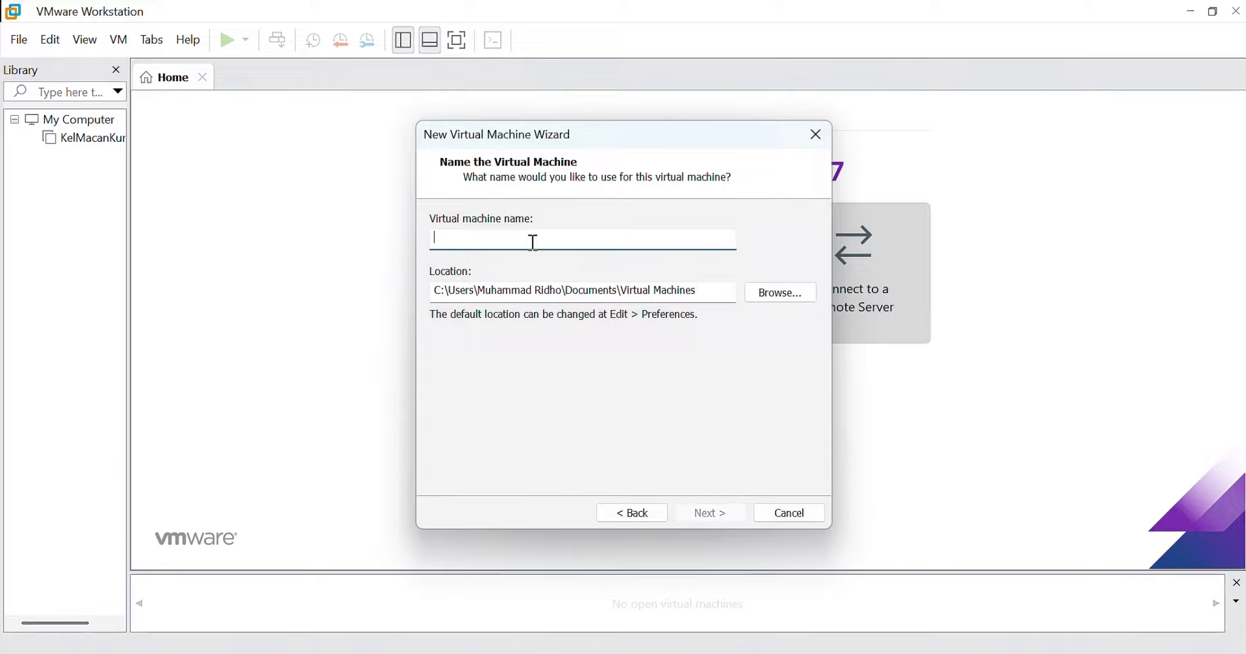
type("Proje")
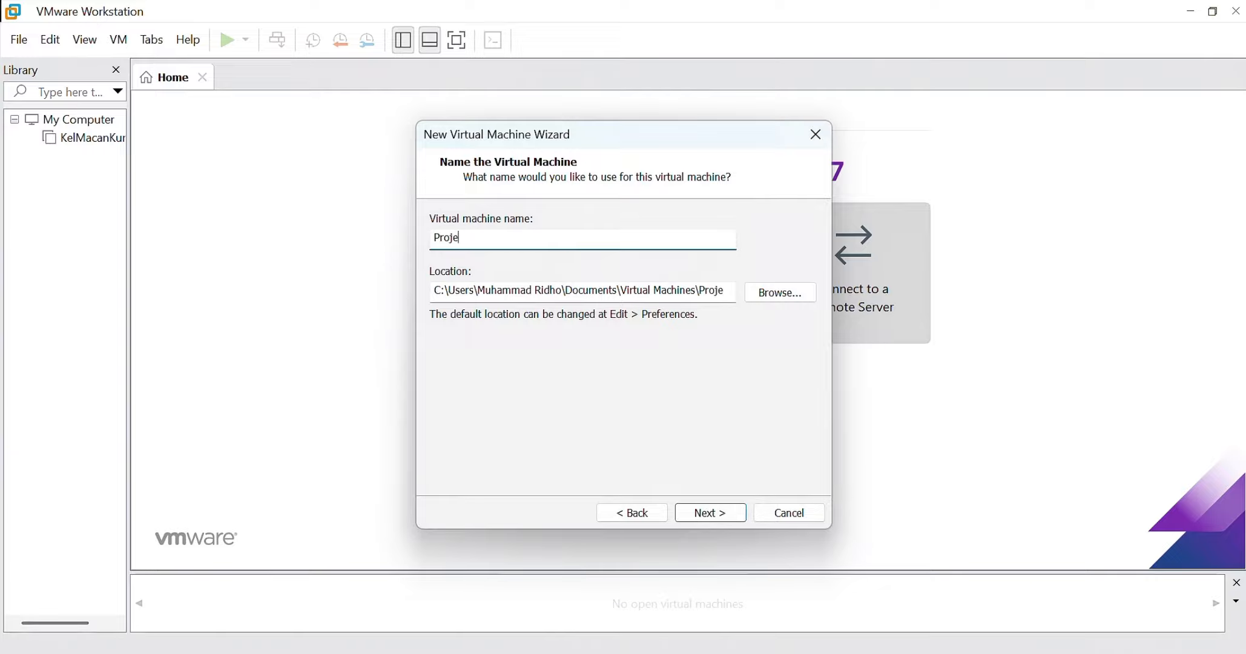
type("ctSo")
key("BackSpace")
type("O1")
key("BackSpace")
left_click(703, 514)
left_click(748, 369)
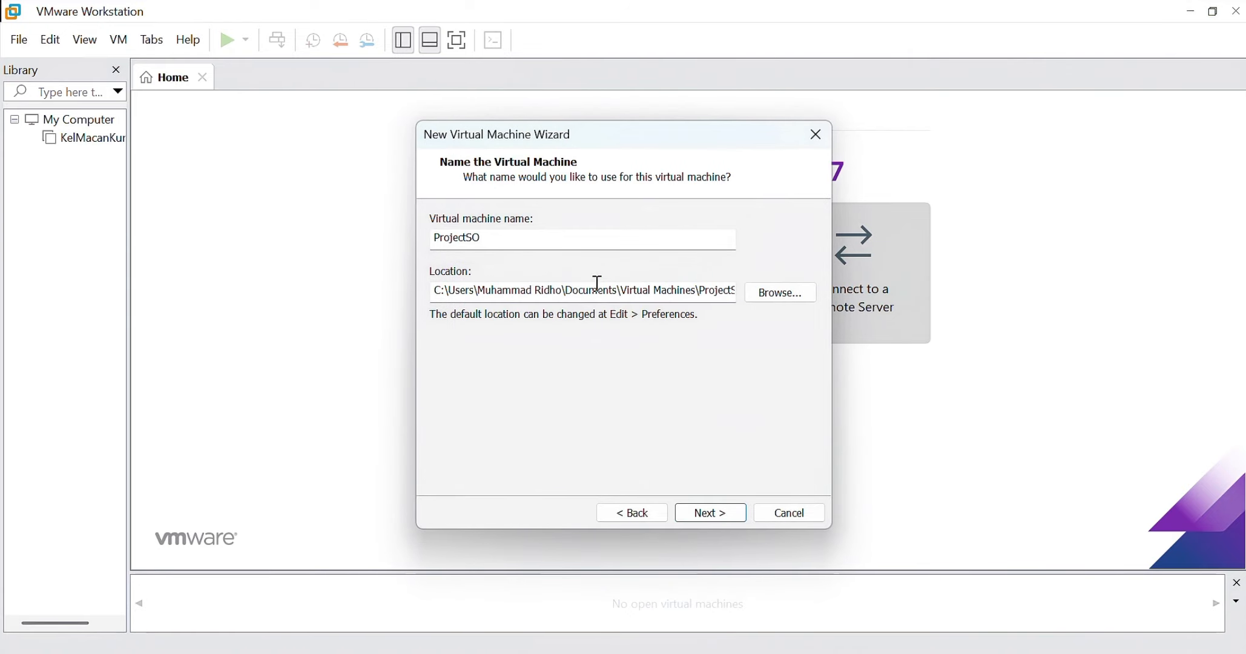
Step: Change the virtual machine name to ProjecttSO and proceed to the disk capacity settings
left_click(502, 236)
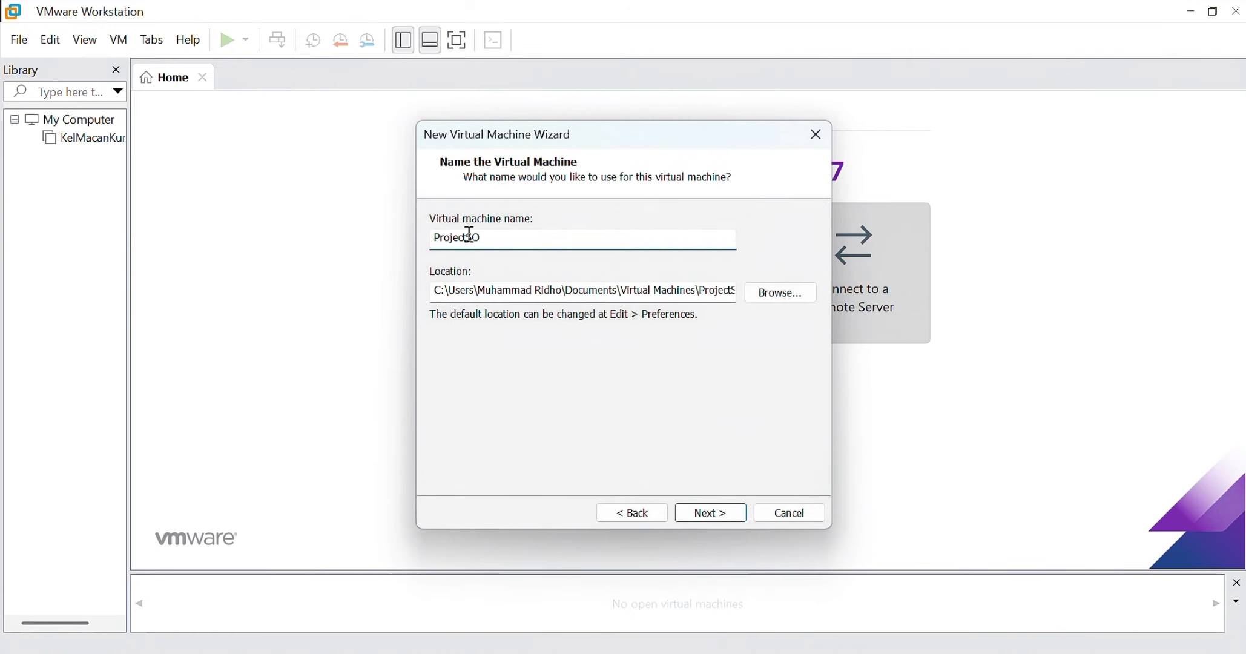
type("t")
left_click(704, 514)
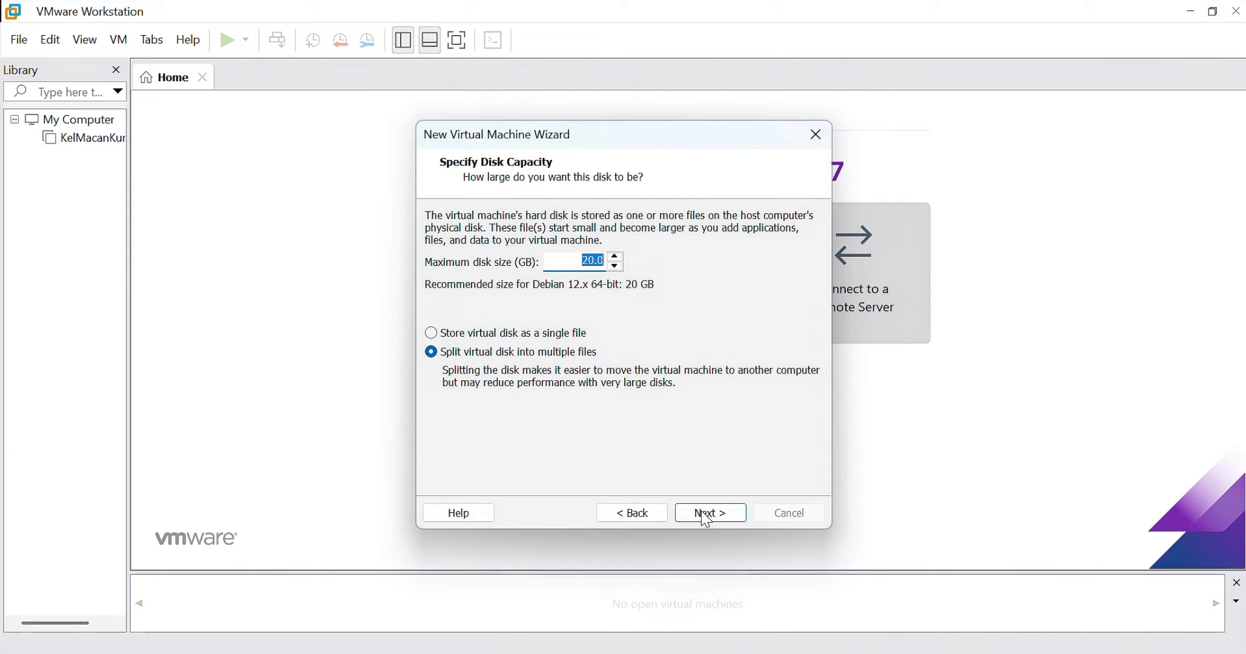
Step: Set the maximum disk size to 40 GB, keeping the virtual disk split into multiple files, and proceed
left_click(590, 261)
key("BackSpace")
type("40")
key("BackSpace")
left_click(729, 519)
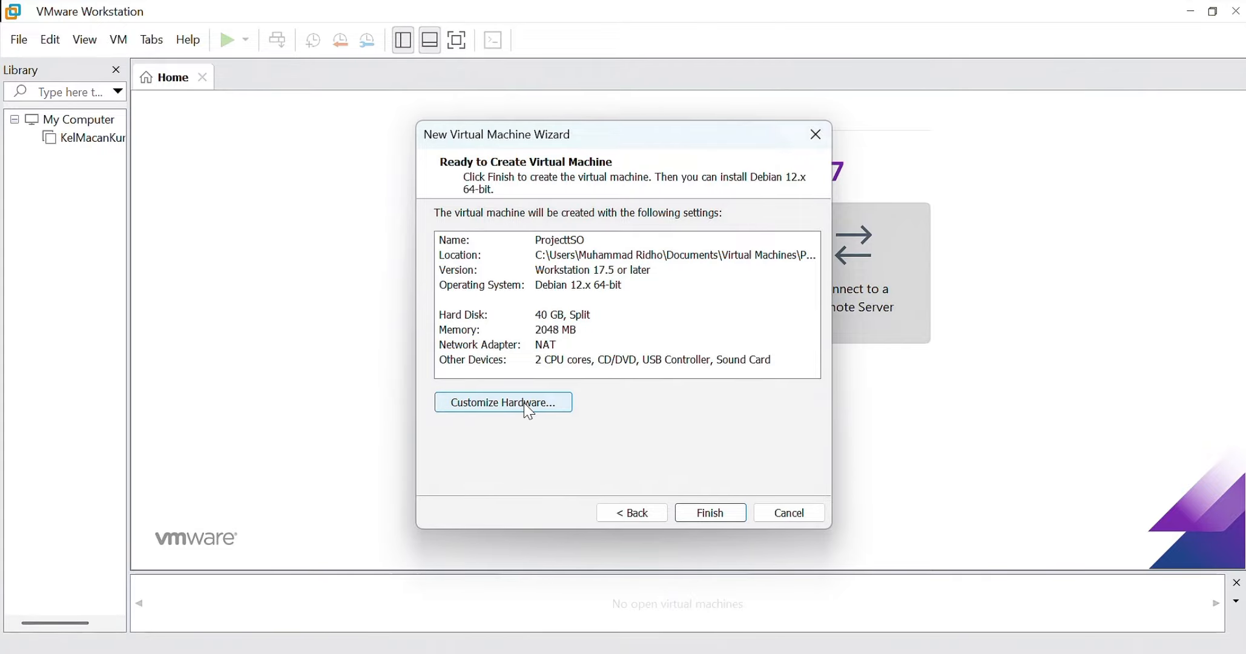
Step: Open the hardware customization and set the virtual machine's memory to 4096 MB
left_click(543, 410)
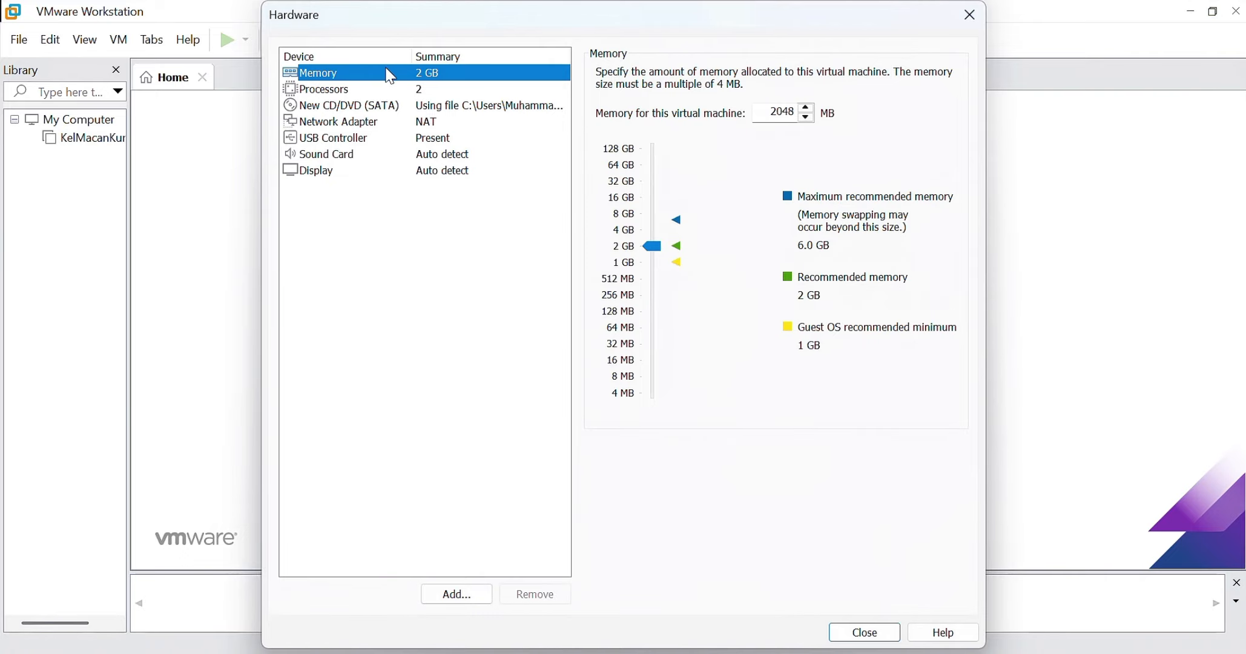
left_click(342, 89)
left_click(341, 122)
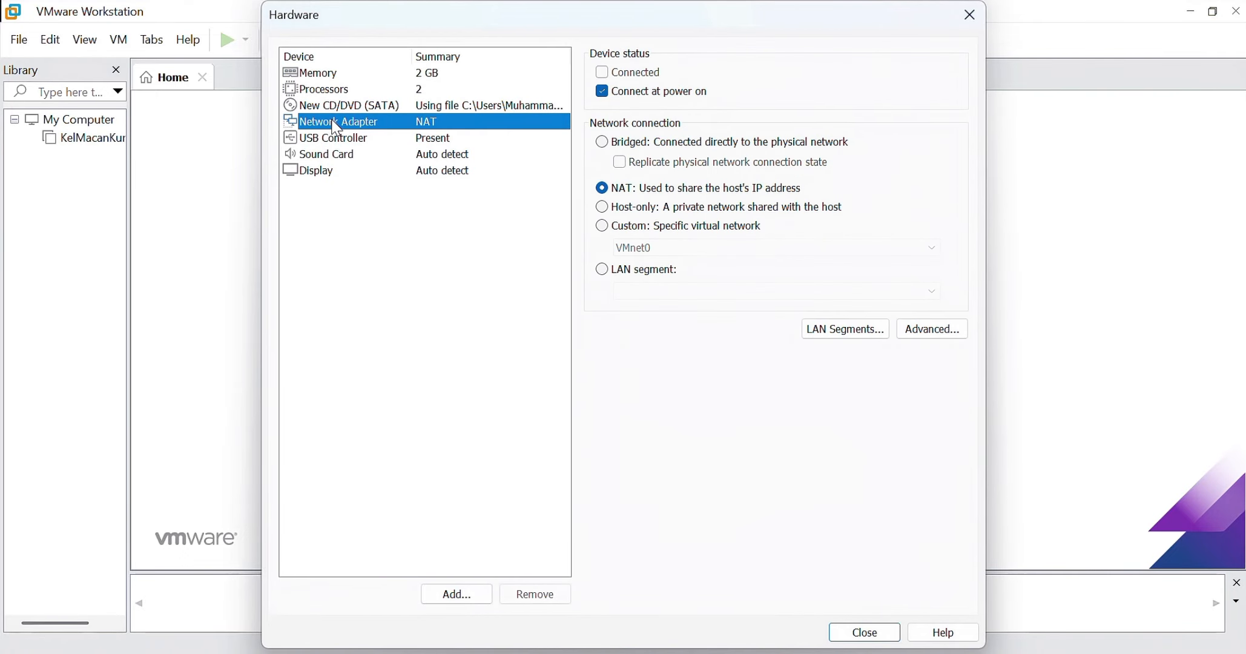
left_click(345, 75)
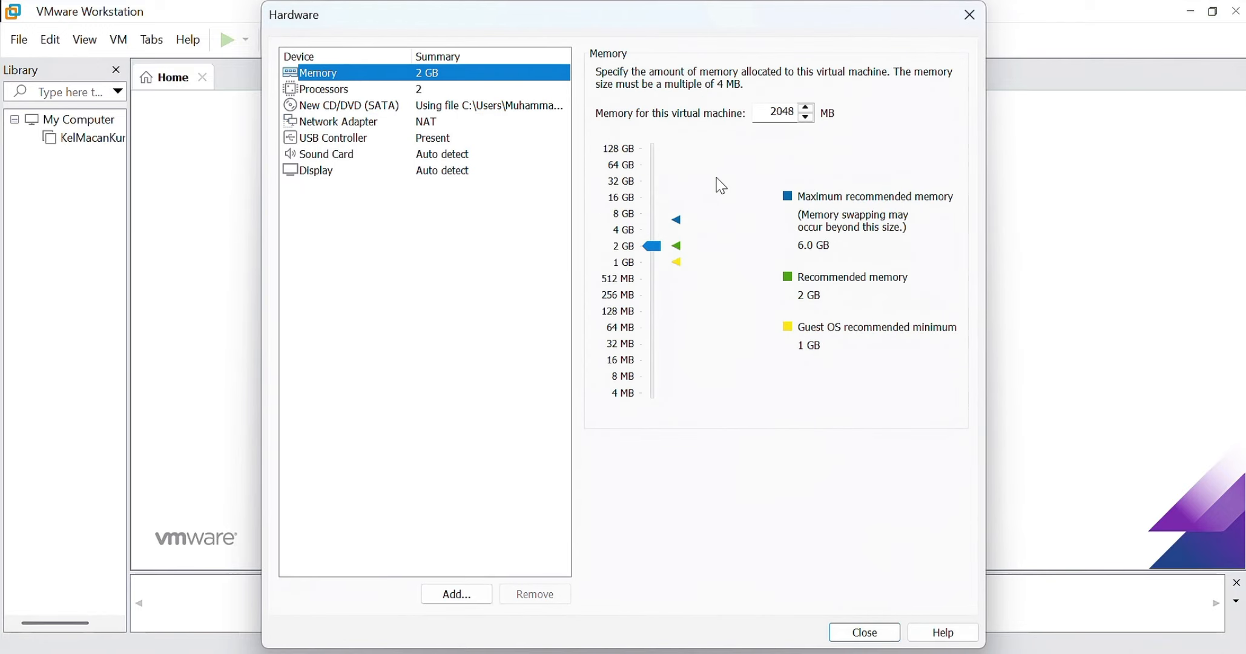
left_click(655, 231)
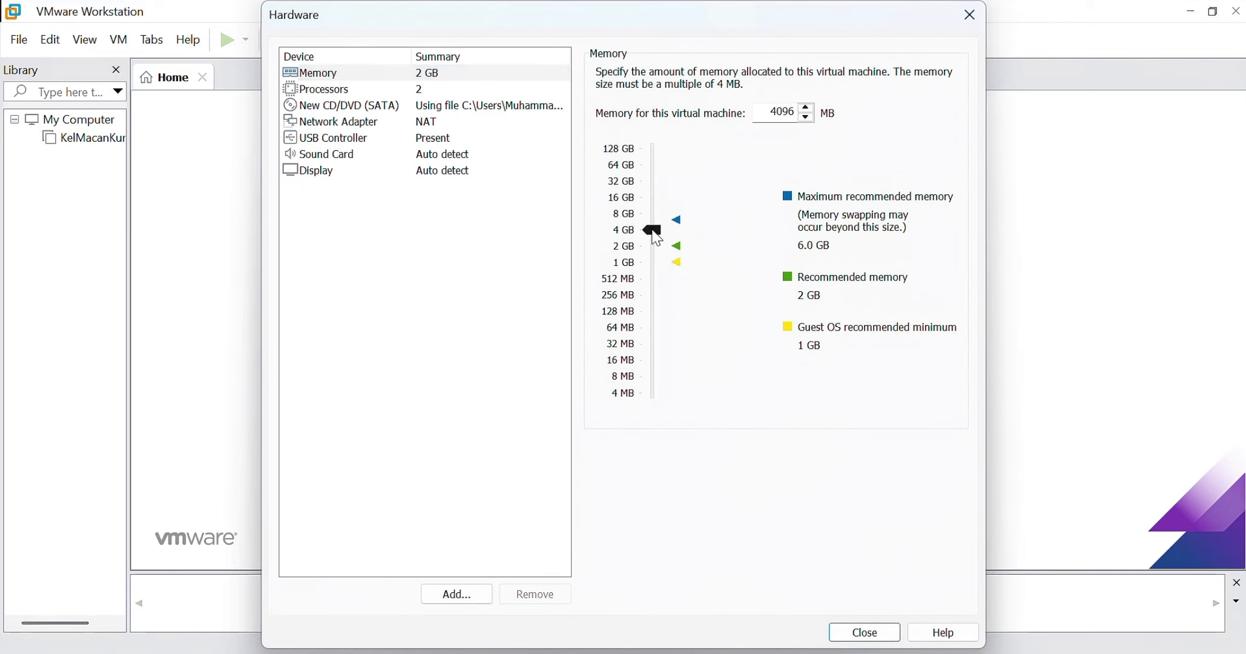
Step: Configure the processors as 2 processors with 1 core per processor
left_click(370, 89)
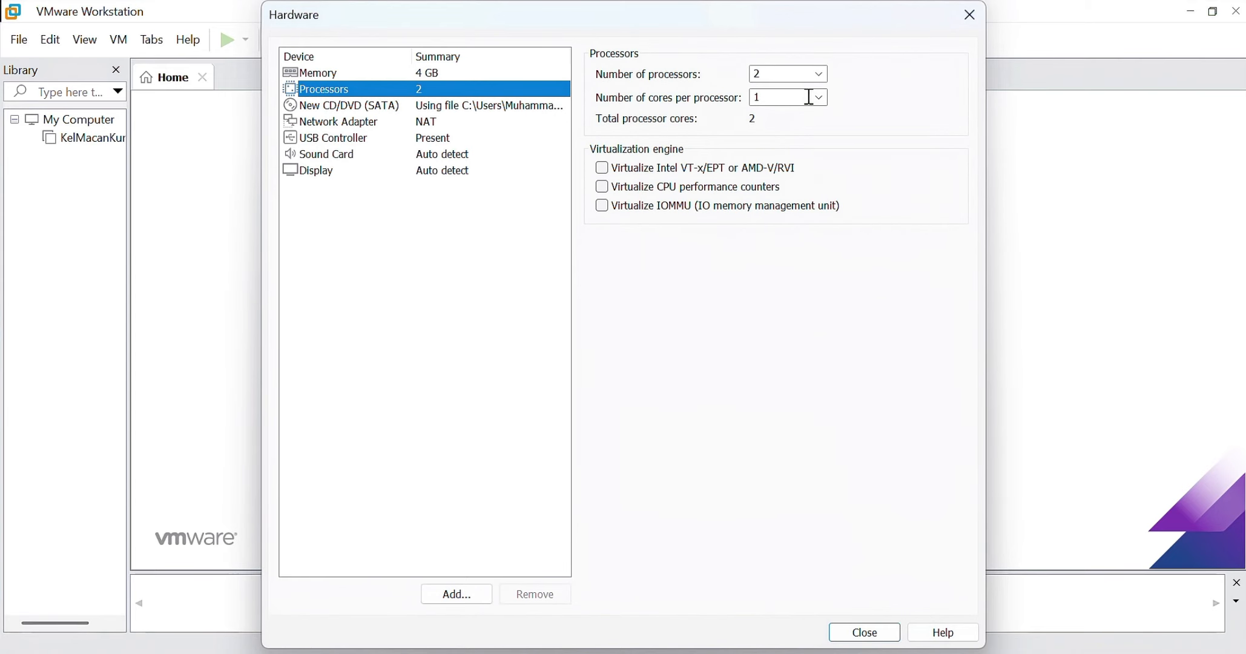
left_click(811, 98)
left_click(761, 110)
Step: Select NAT as the network adapter's connection, close the hardware settings and finish creating the virtual machine
left_click(434, 121)
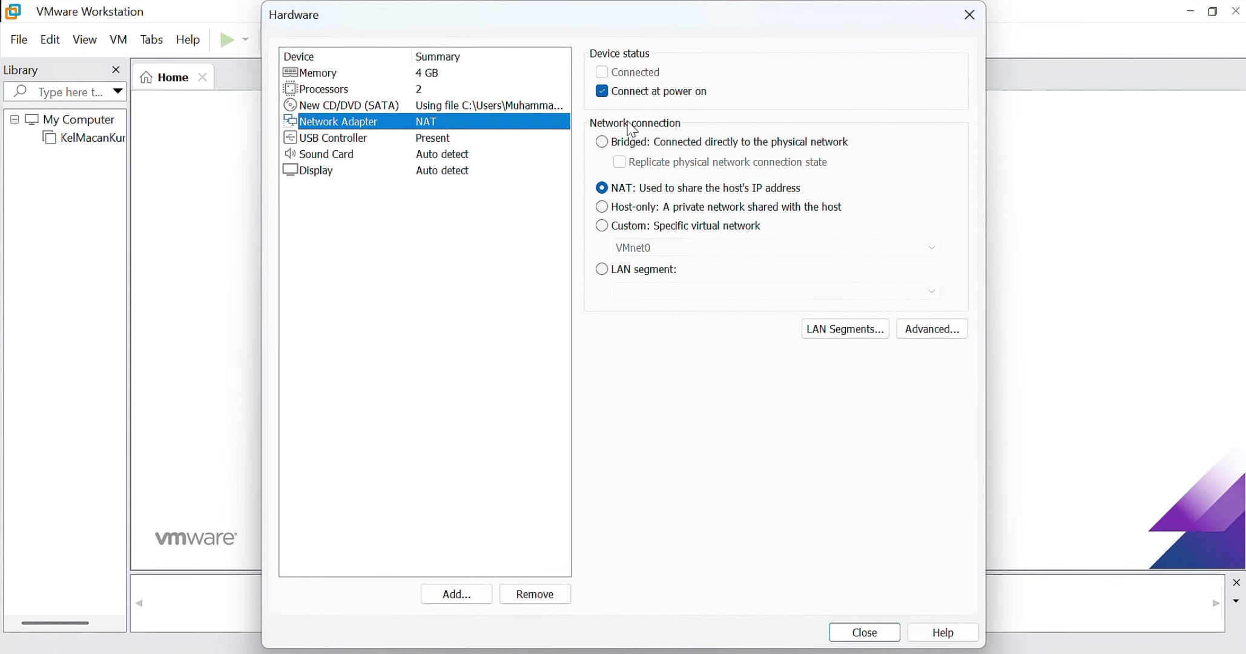
left_click(603, 189)
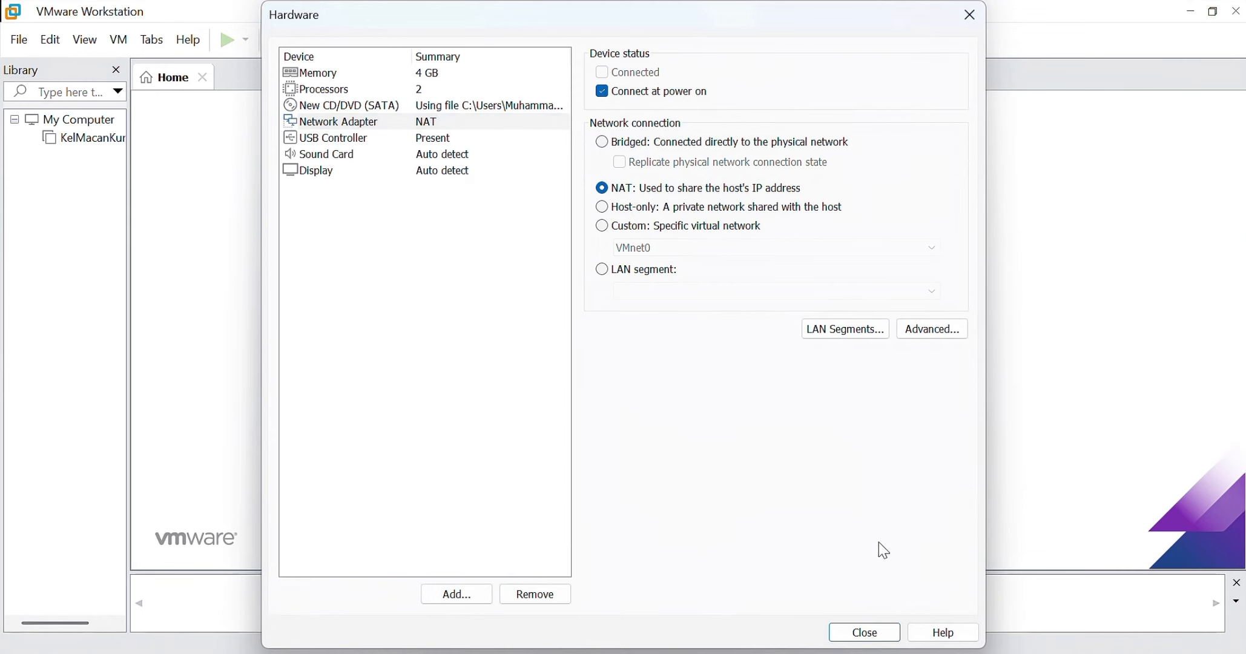
left_click(866, 633)
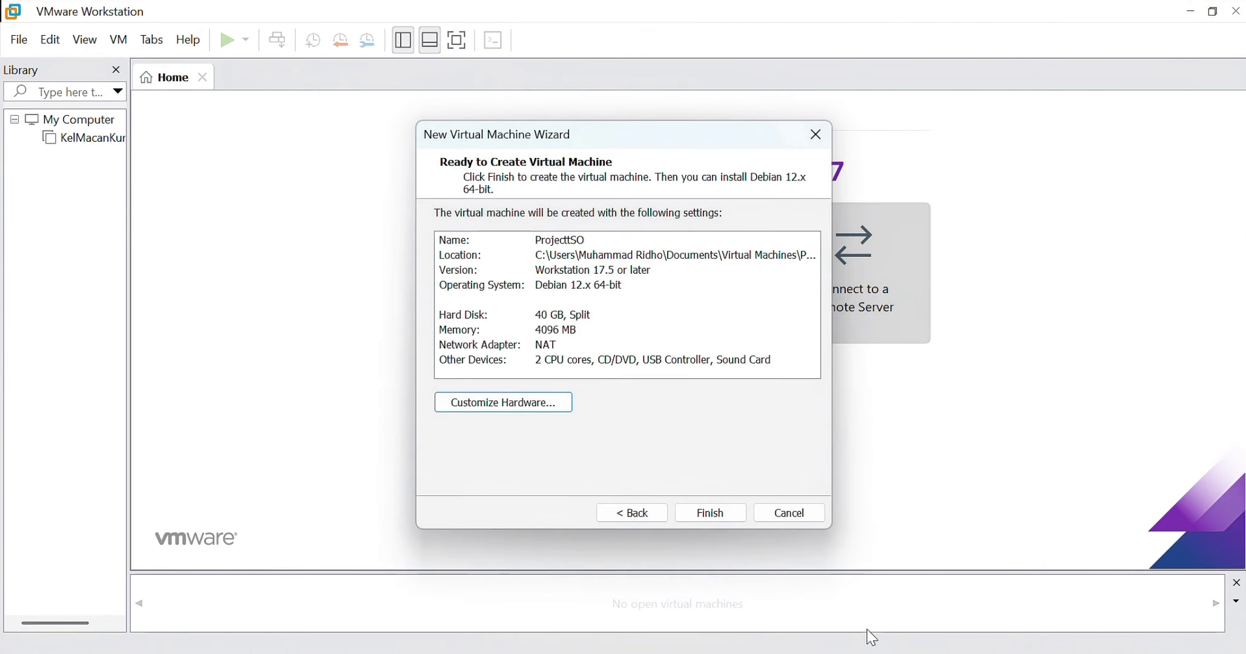
left_click(712, 514)
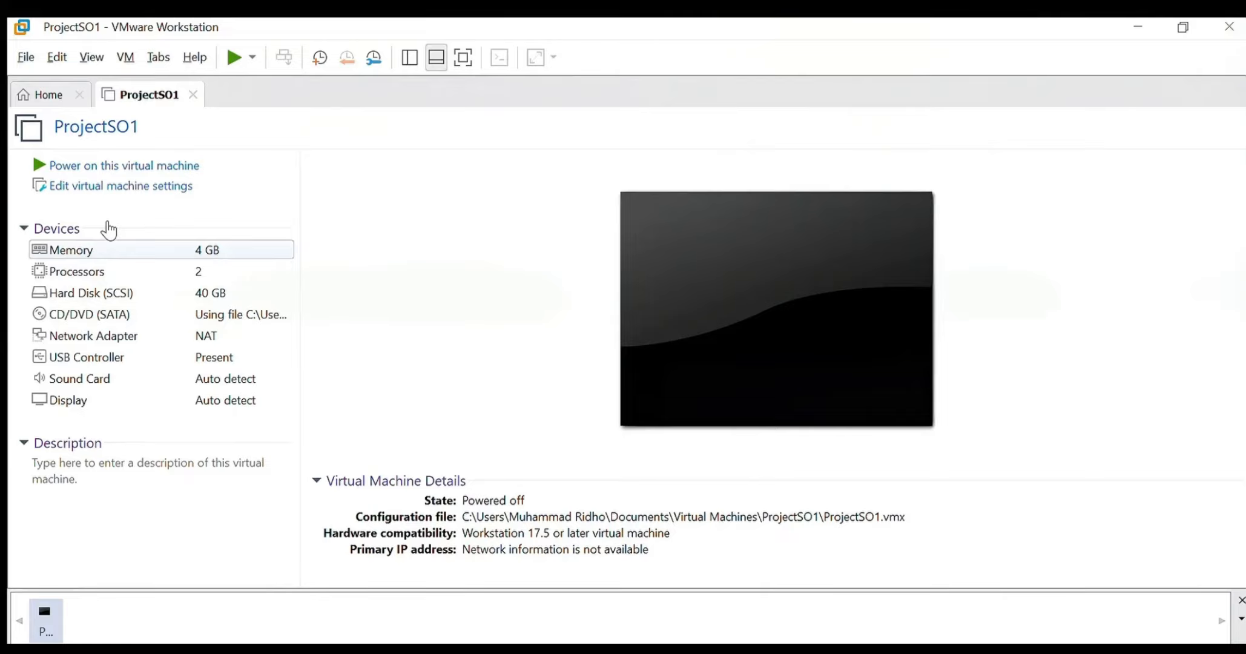
Step: Power on the ProjectSO1 virtual machine and start Graphical install from the Kali Linux installer menu
left_click(40, 161)
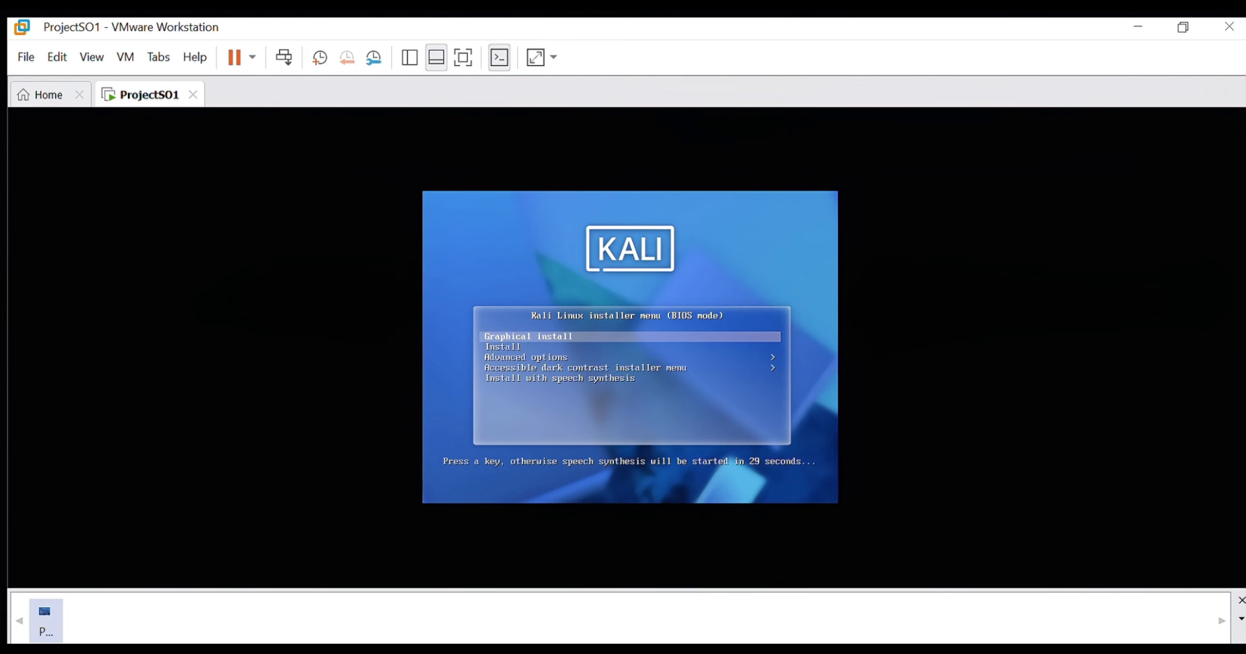
key("Down")
key("Down")
key("Up")
key("Up")
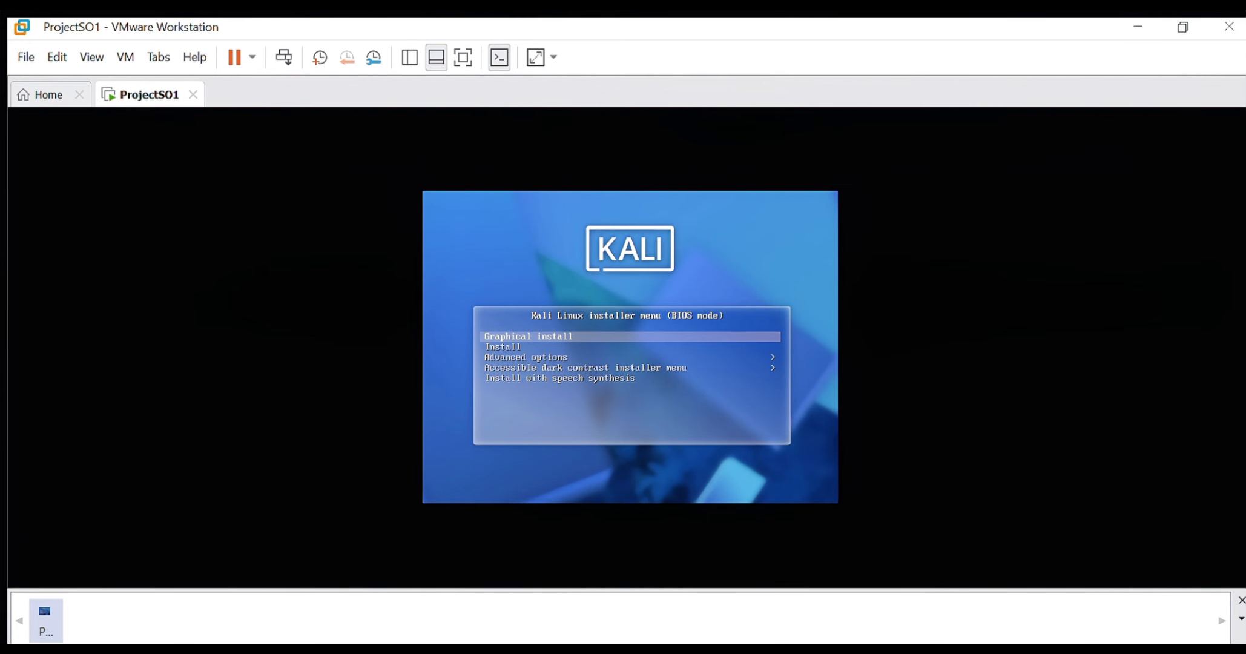
key("Return")
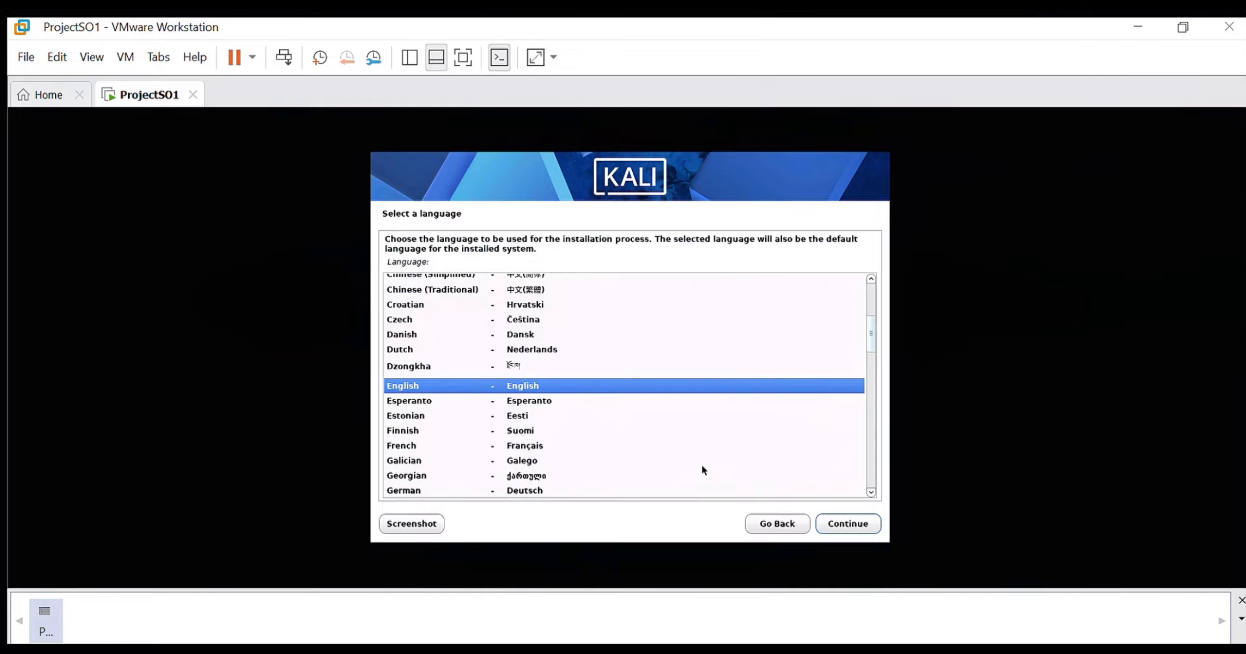
Step: Accept English as the installation language and set the location to Indonesia, choosing other and the Asia region
left_click(844, 528)
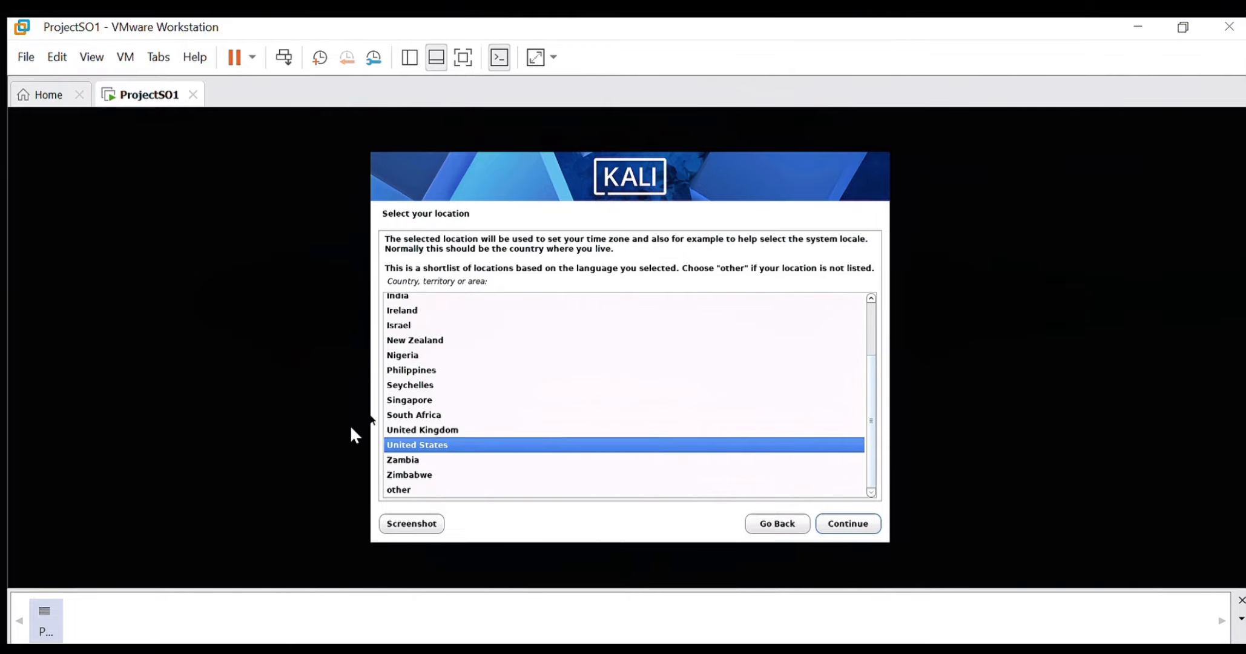
left_click(406, 489)
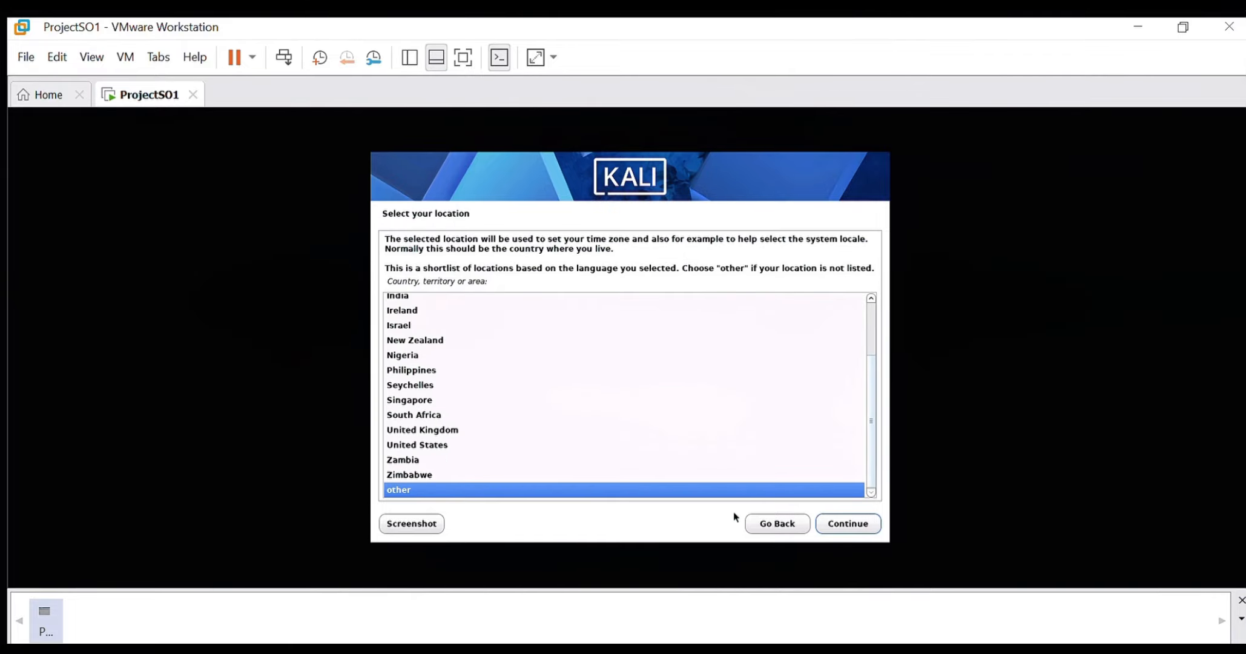
left_click(832, 525)
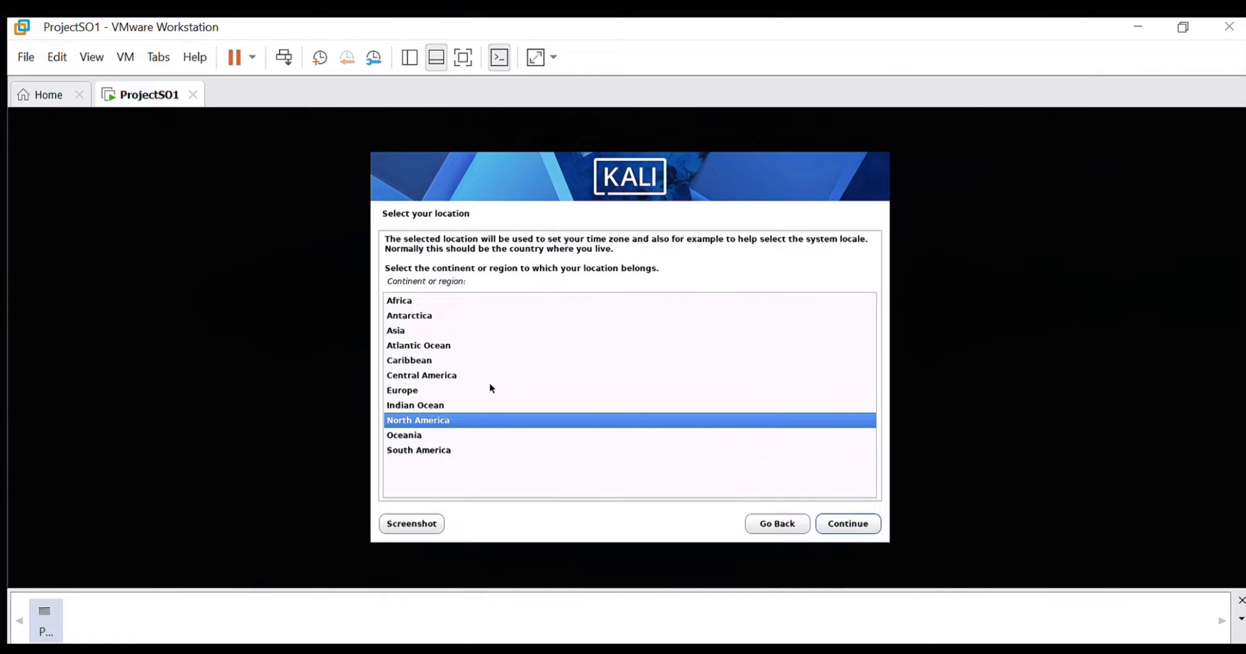
left_click(404, 332)
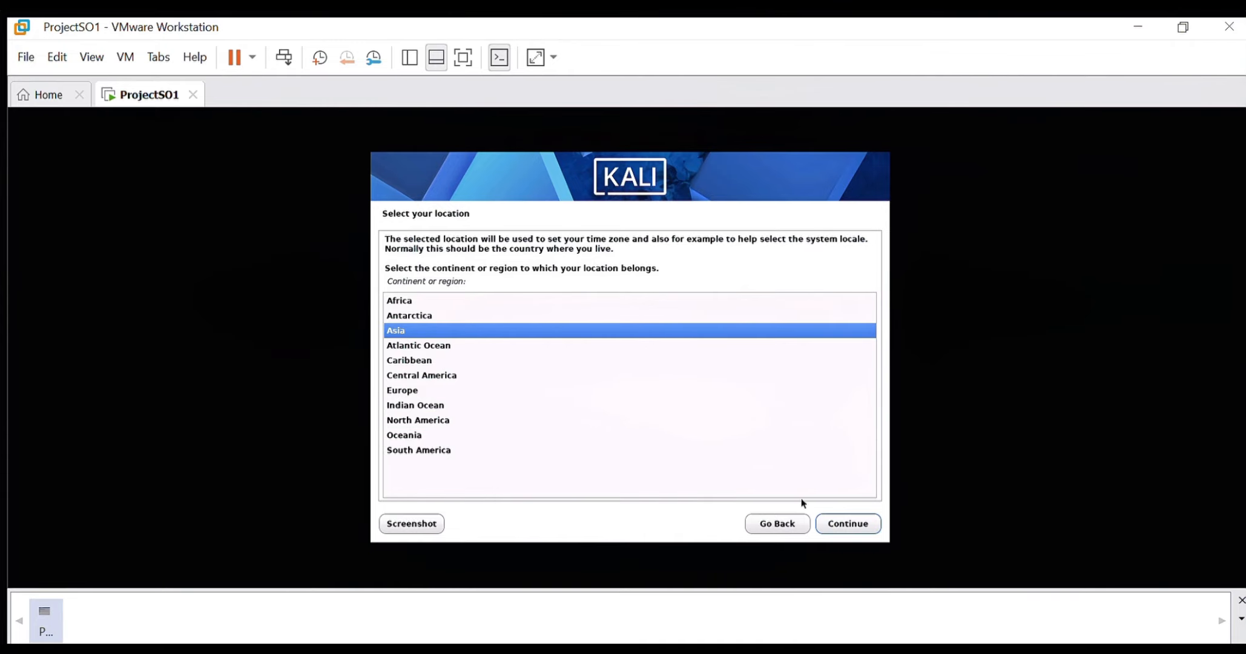
left_click(844, 524)
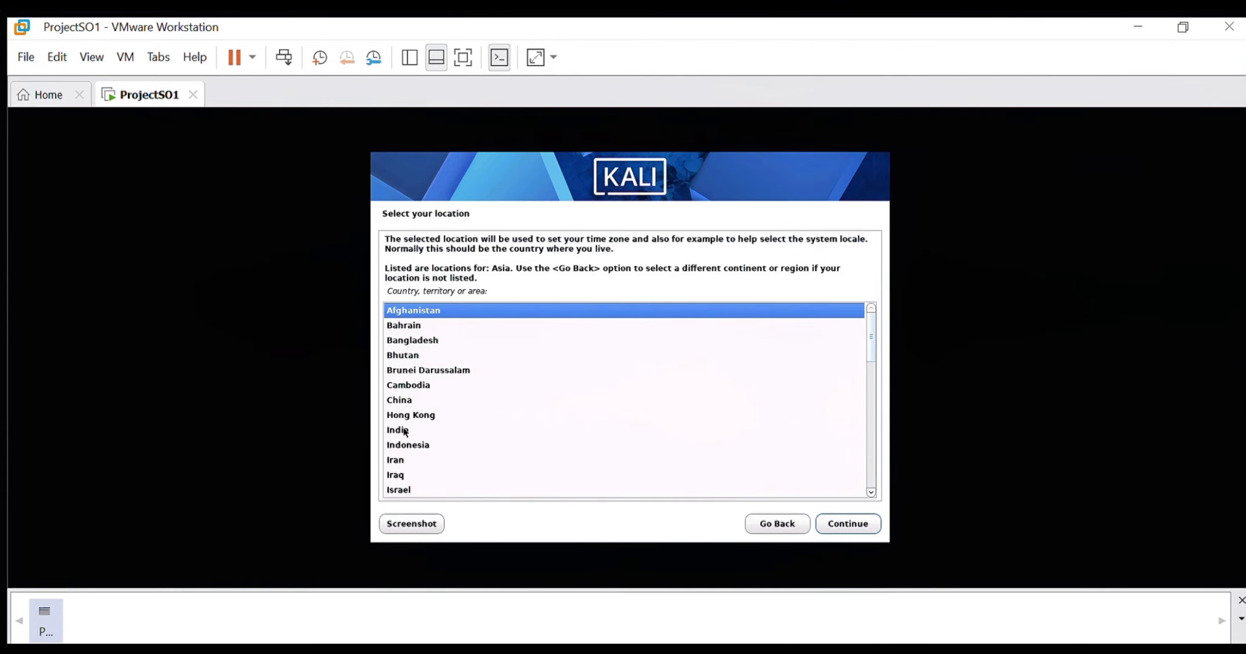
left_click(400, 446)
left_click(852, 532)
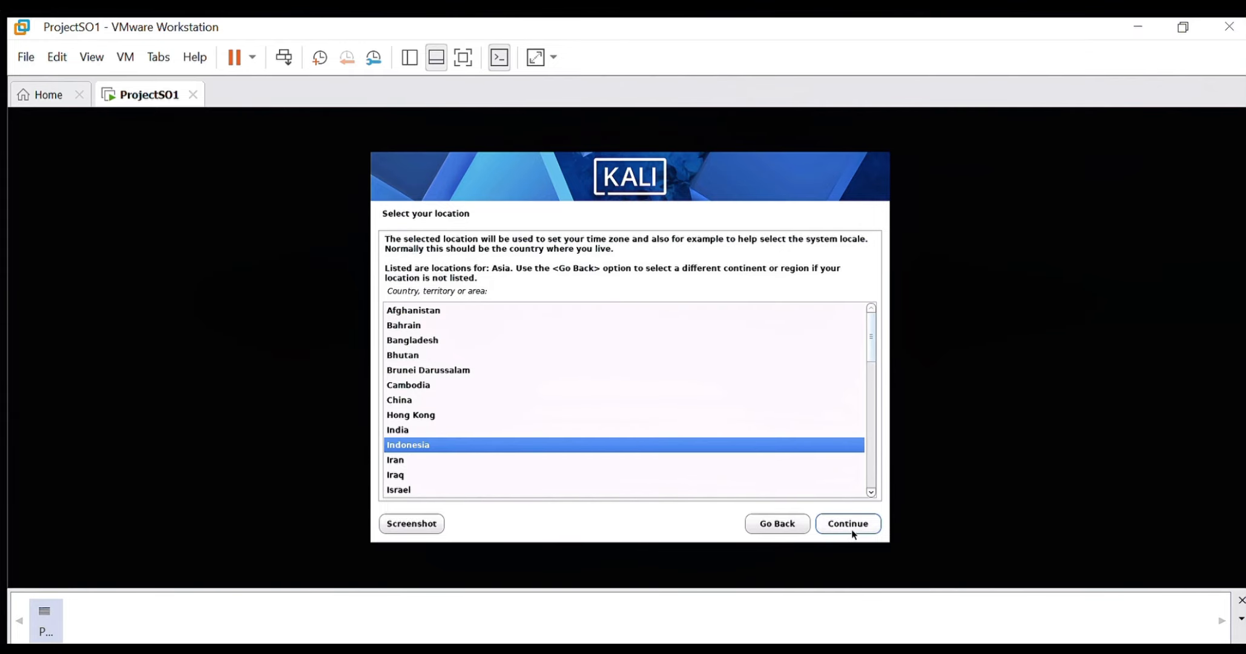